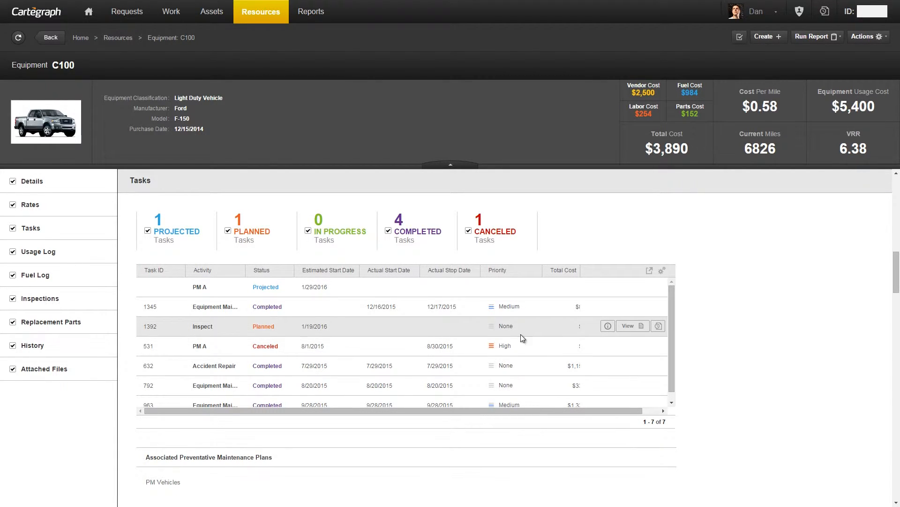
Step: Start the inspection for the planned Inspect task 1392 on Equipment C100 and enter the inspector under Inspected By
left_click(630, 328)
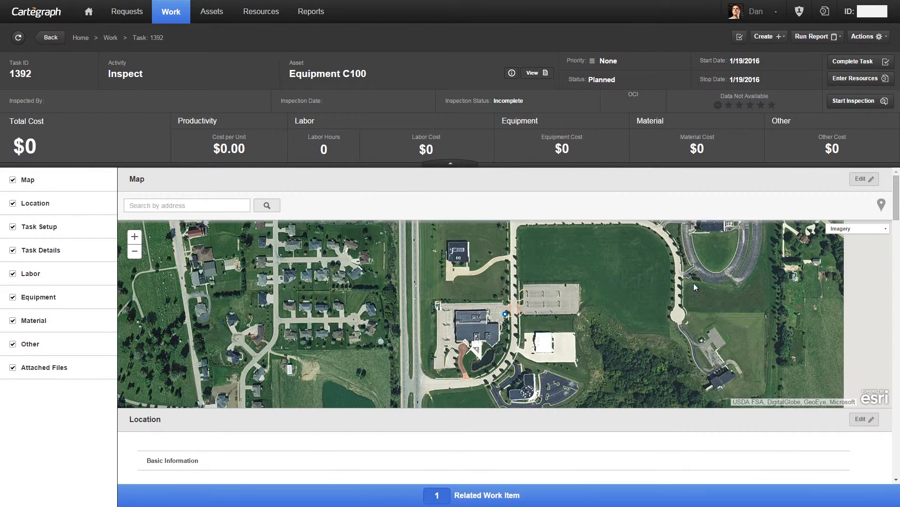
left_click(866, 101)
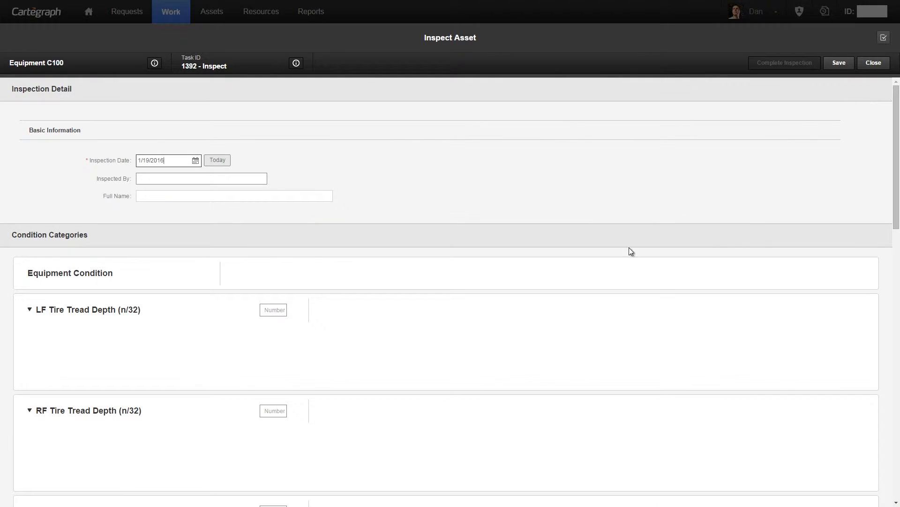
left_click(264, 182)
type("dan")
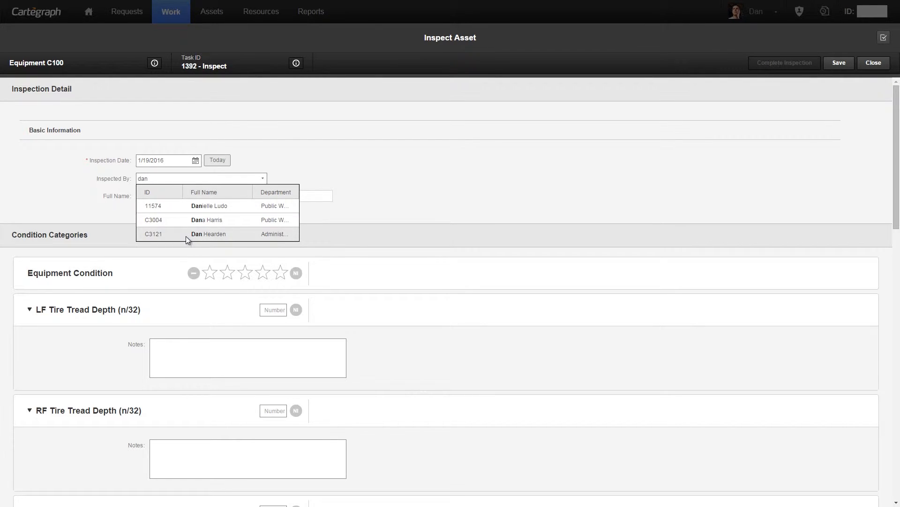
left_click(186, 235)
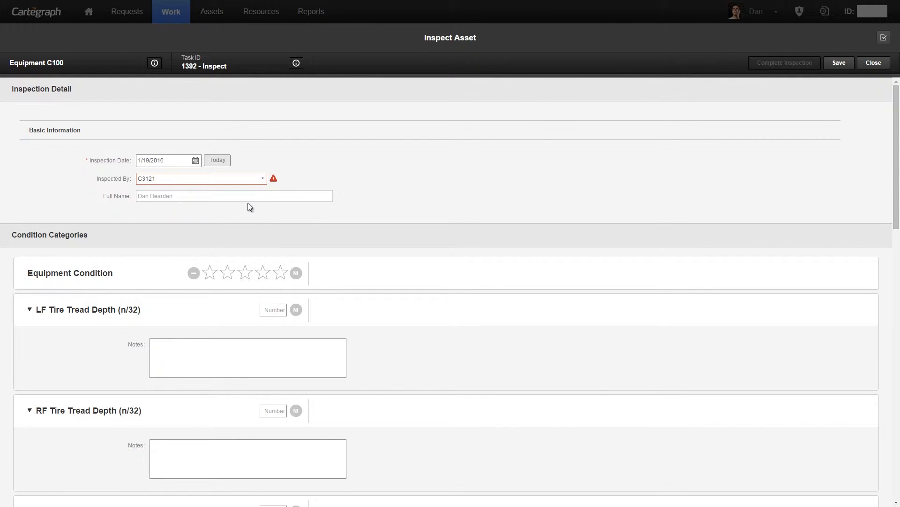
Step: Rate Equipment Condition at 4.5 stars and enter tire tread depths of LF 6, RF 6, LR 7 and RR 5
scroll(131, 241, "down", 1)
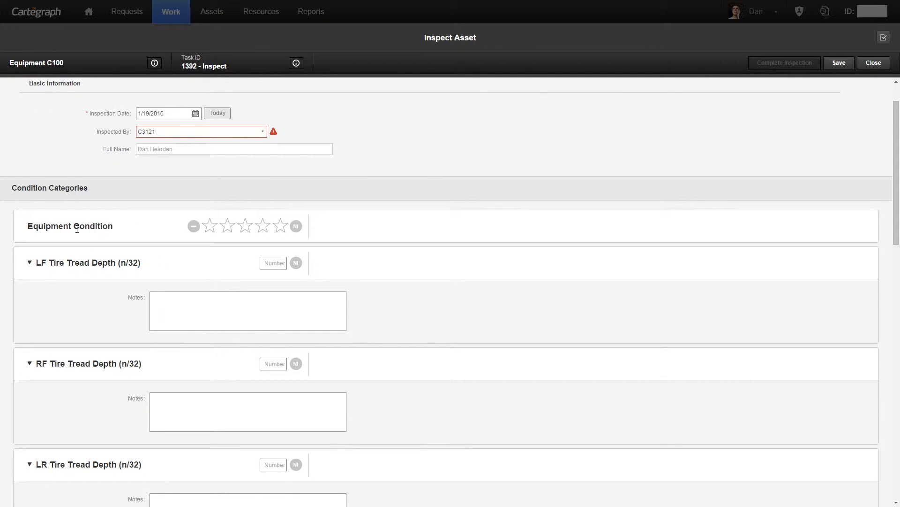
left_click(279, 229)
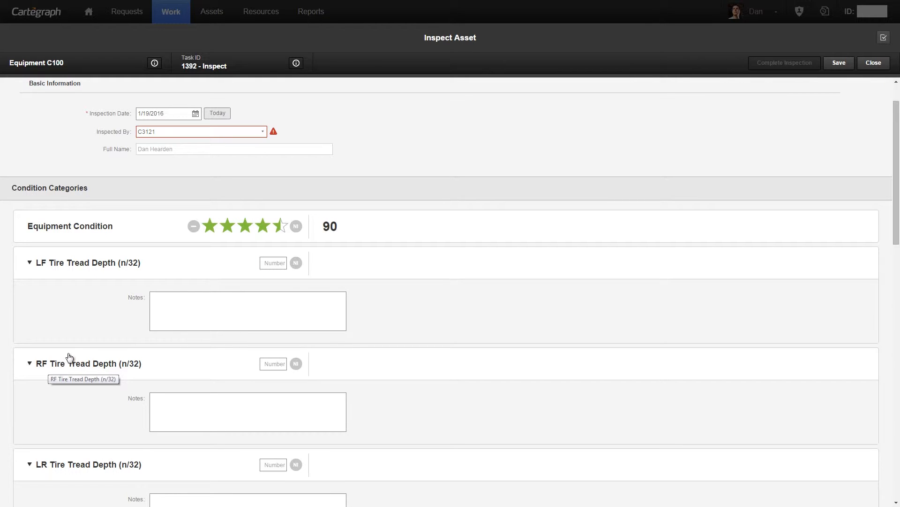
scroll(81, 347, "down", 2)
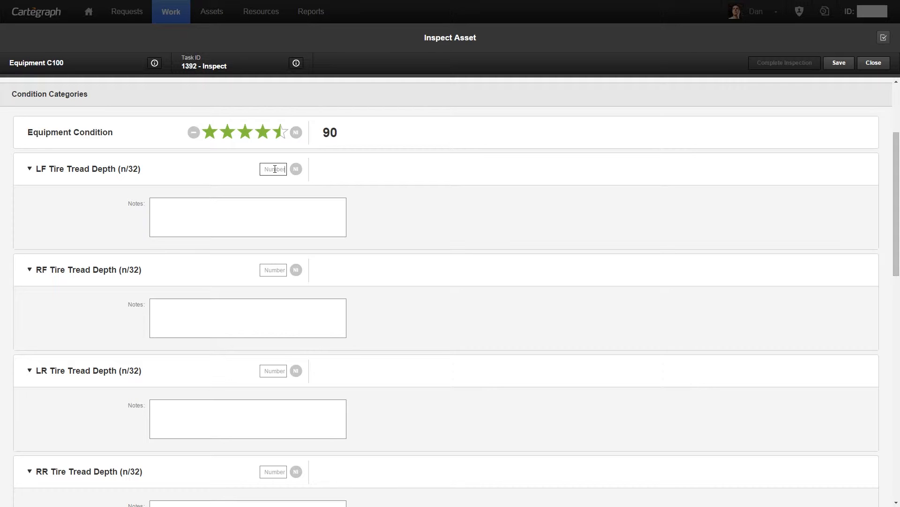
type("6")
left_click(273, 268)
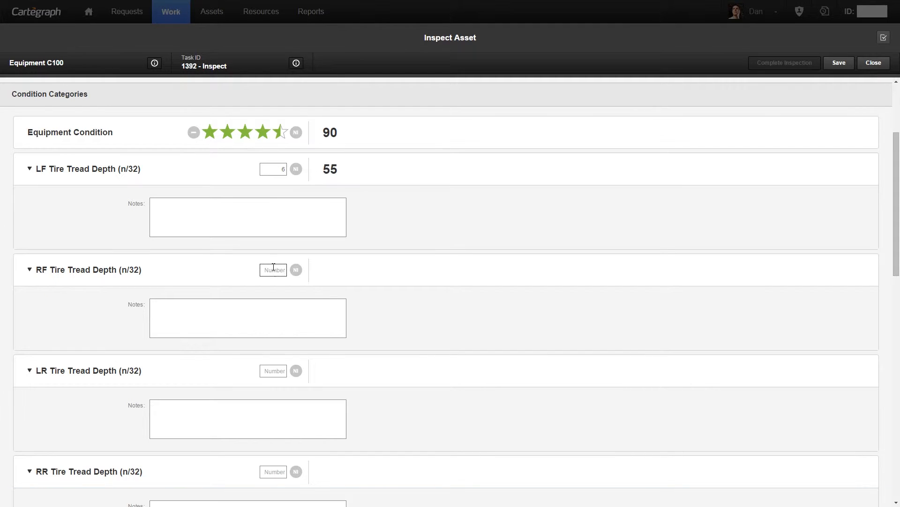
type("6")
left_click(276, 370)
type("7")
left_click(280, 471)
type("5")
key("Tab")
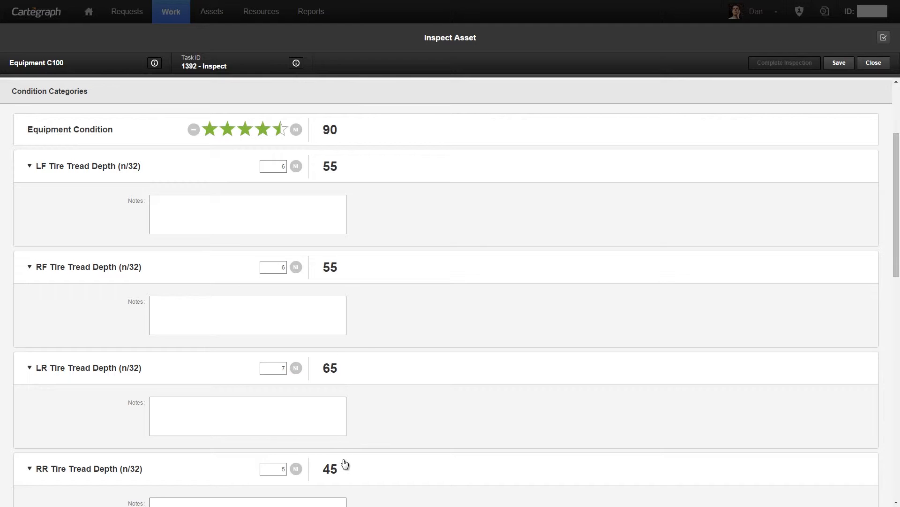
Step: Enter brake measurements of 5 mm for LF, 6 mm for RF, 8 mm for RL and 6 mm for RR
scroll(379, 403, "down", 2)
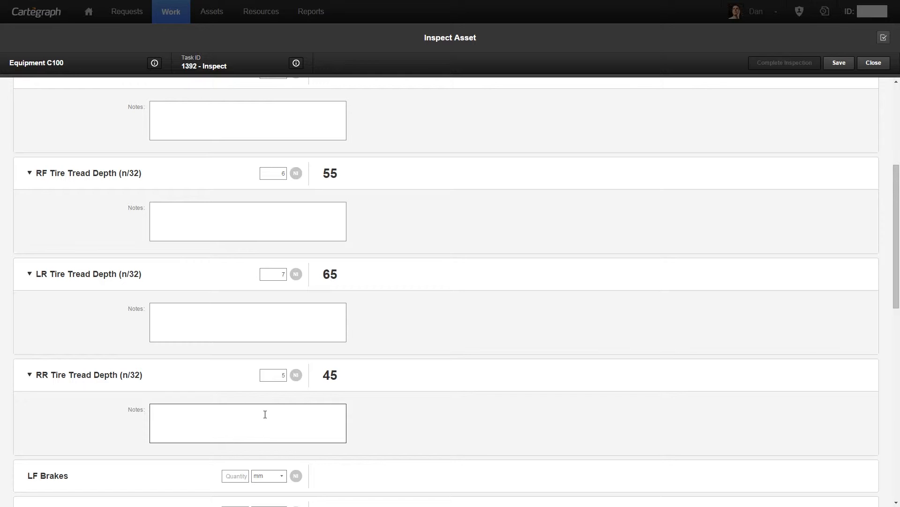
scroll(269, 415, "down", 2)
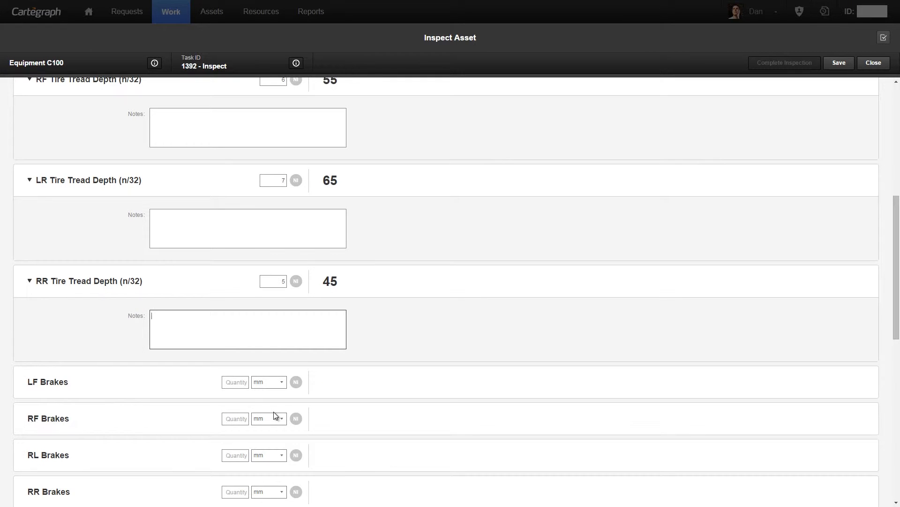
left_click(242, 386)
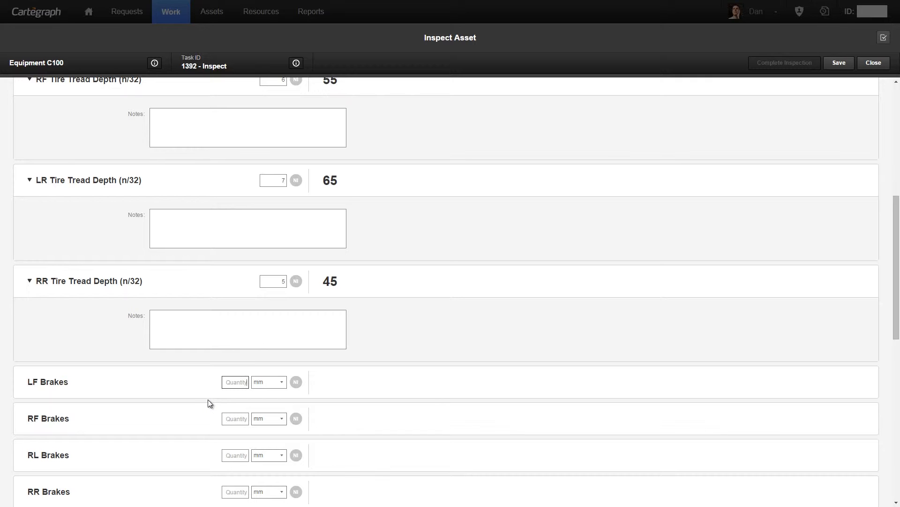
scroll(208, 399, "down", 1)
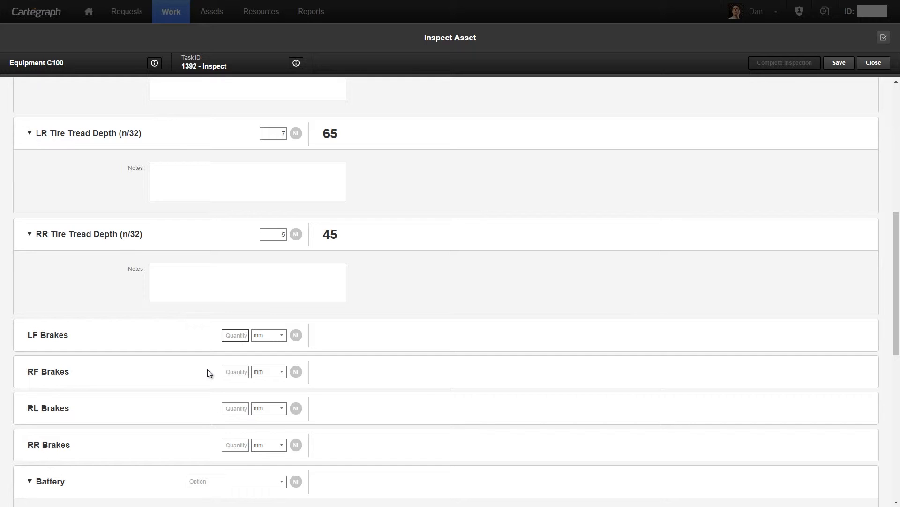
type("5")
left_click(239, 373)
type("6")
left_click(239, 408)
type("8")
left_click(241, 446)
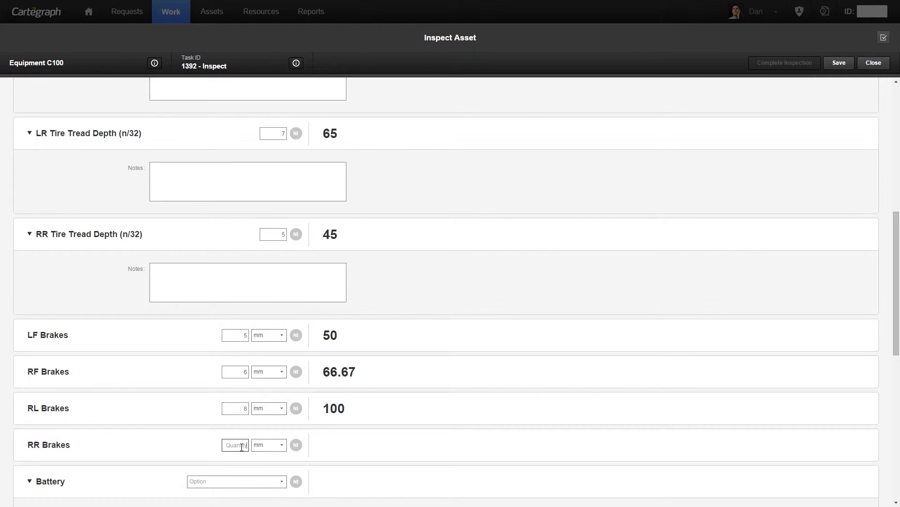
type("6")
key("Tab")
Step: Set the Battery condition to Good 12.45v and the overall Fluid Levels rating to 3/4 Full
scroll(403, 411, "down", 3)
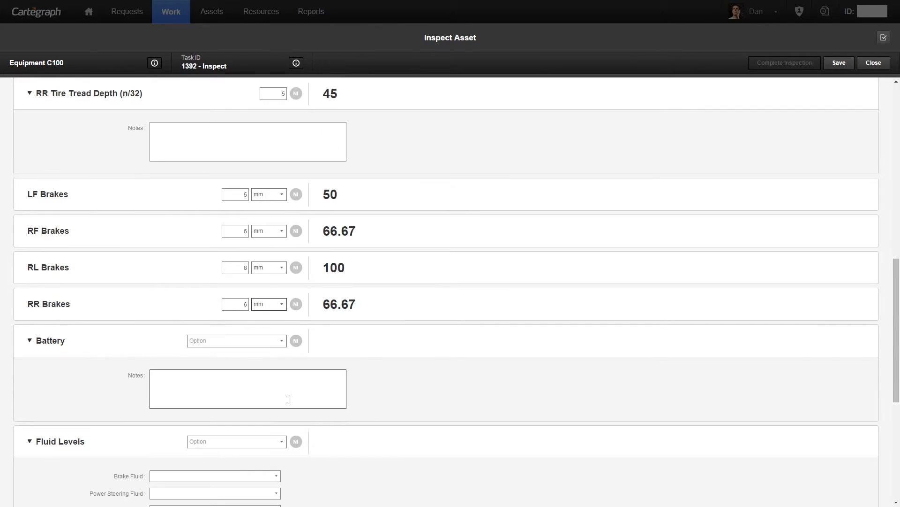
left_click(268, 345)
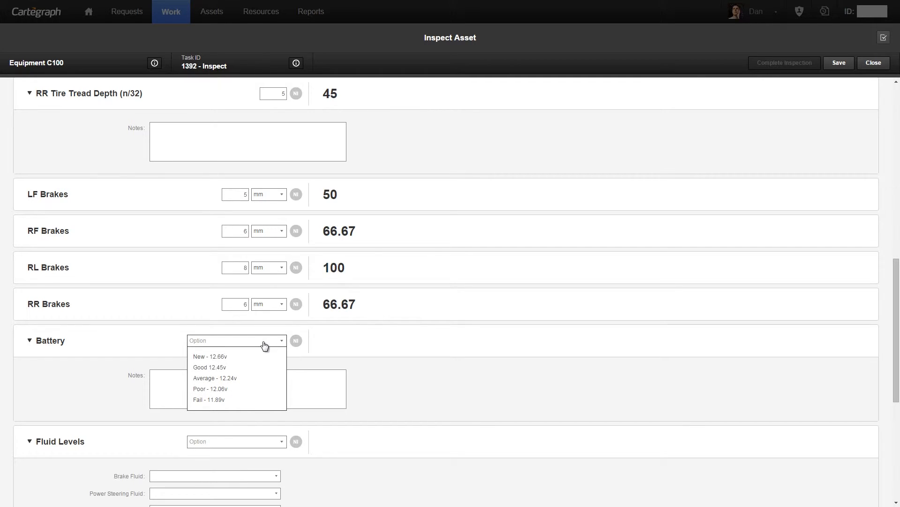
left_click(226, 369)
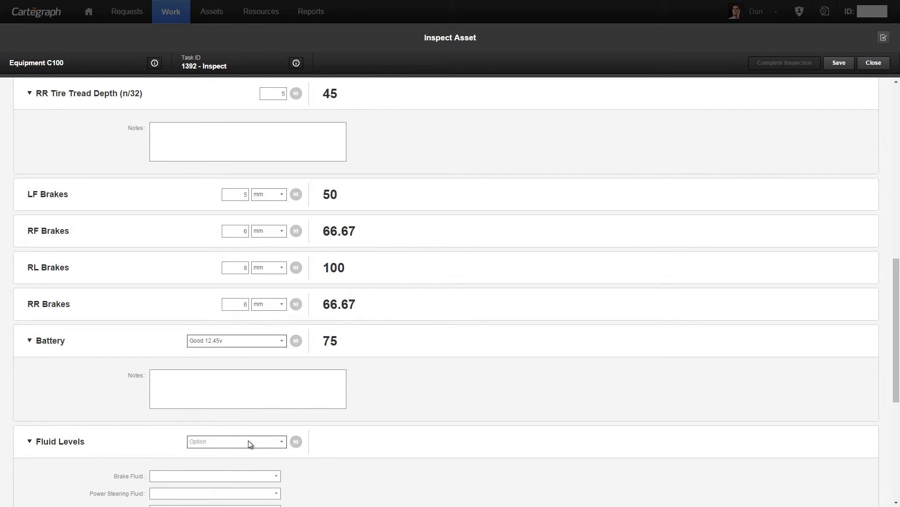
scroll(248, 446, "down", 1)
left_click(255, 396)
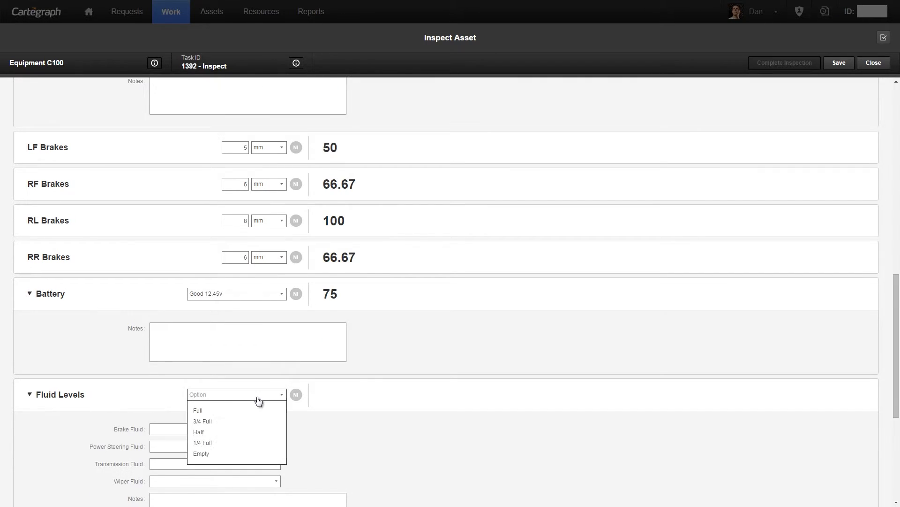
left_click(216, 421)
Step: Look at the level options offered for the Brake Fluid and Wiper Fluid without choosing one
scroll(219, 427, "down", 2)
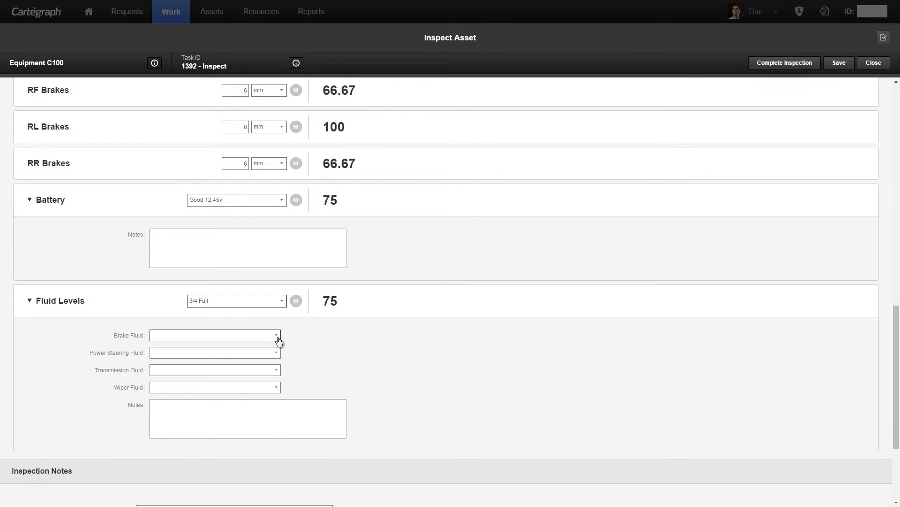
left_click(278, 337)
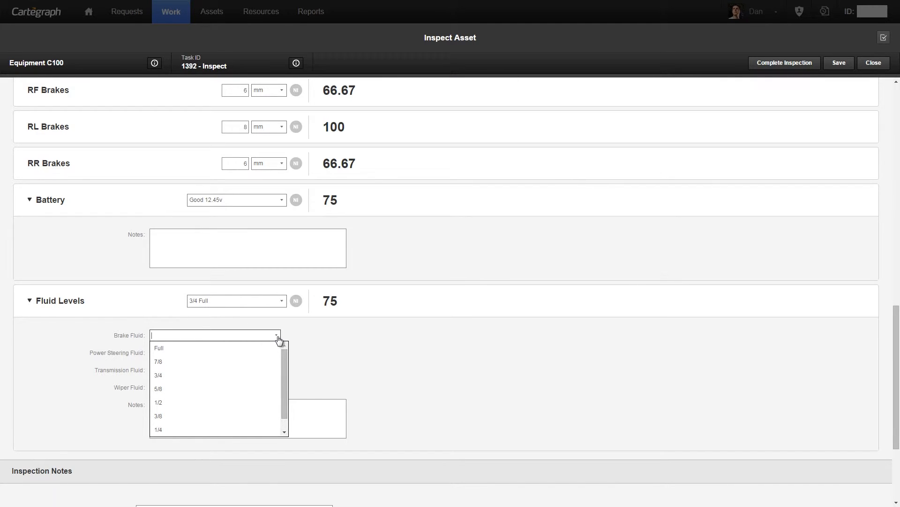
left_click(314, 336)
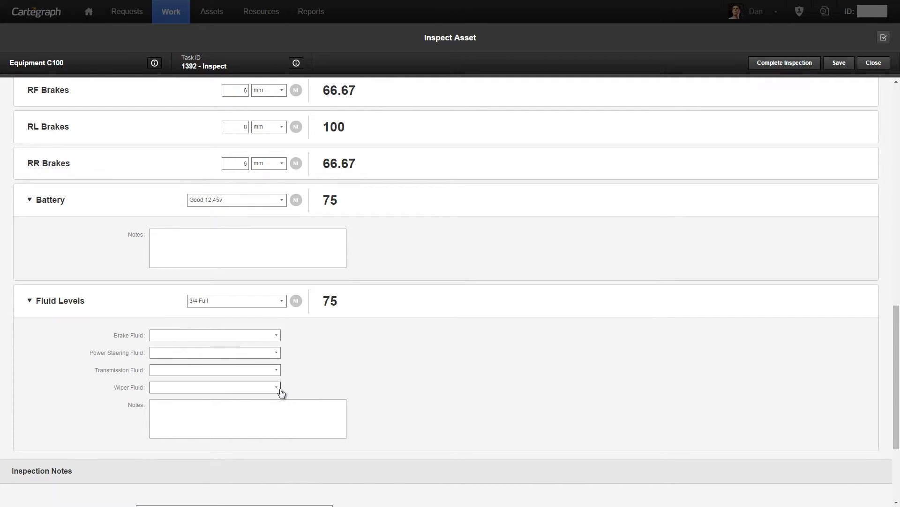
left_click(276, 390)
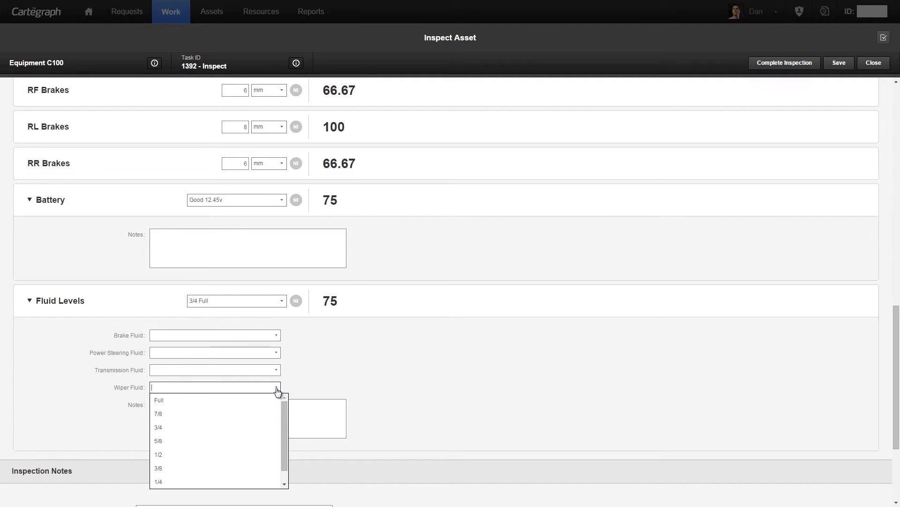
left_click(350, 365)
Step: Set the Wiper Fluid level to 3/4 and complete the Equipment C100 inspection
scroll(347, 372, "down", 2)
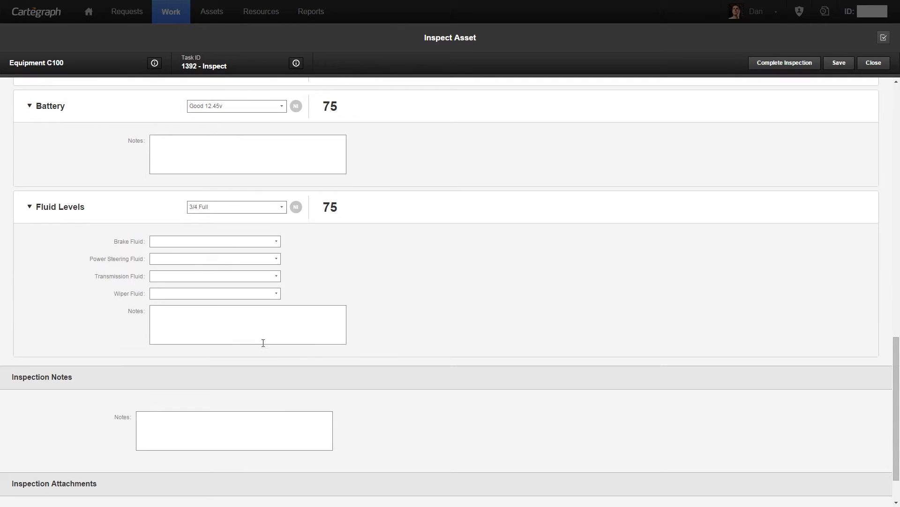
left_click(279, 297)
left_click(221, 331)
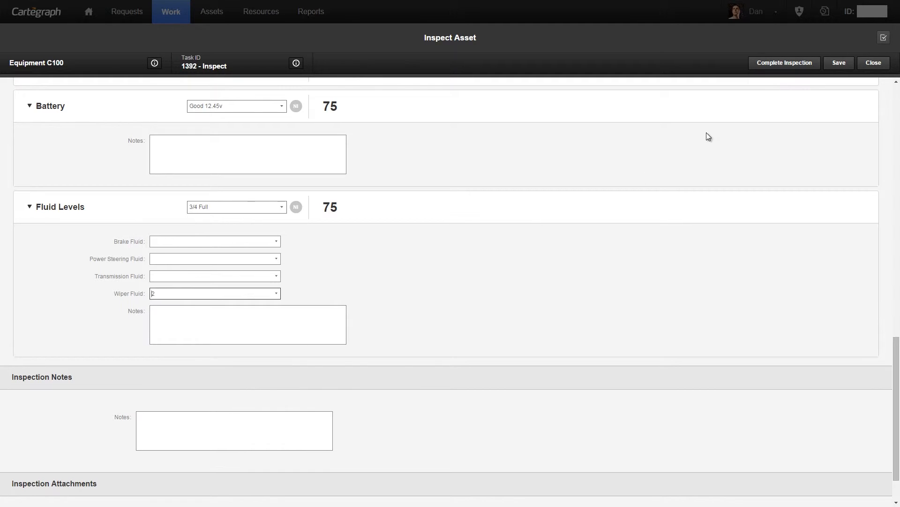
left_click(796, 66)
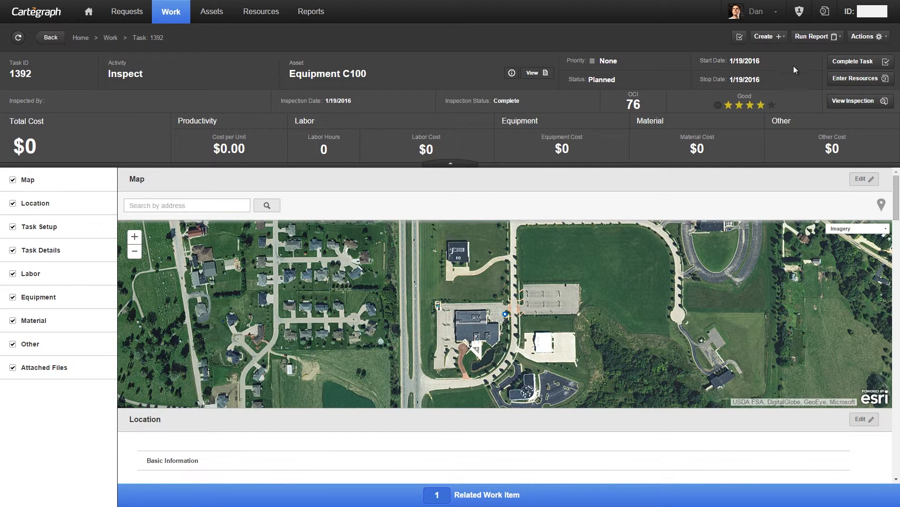
Step: Open the Floodwall 1 asset and start the inspection for its planned Inspect task 1361
left_click(212, 13)
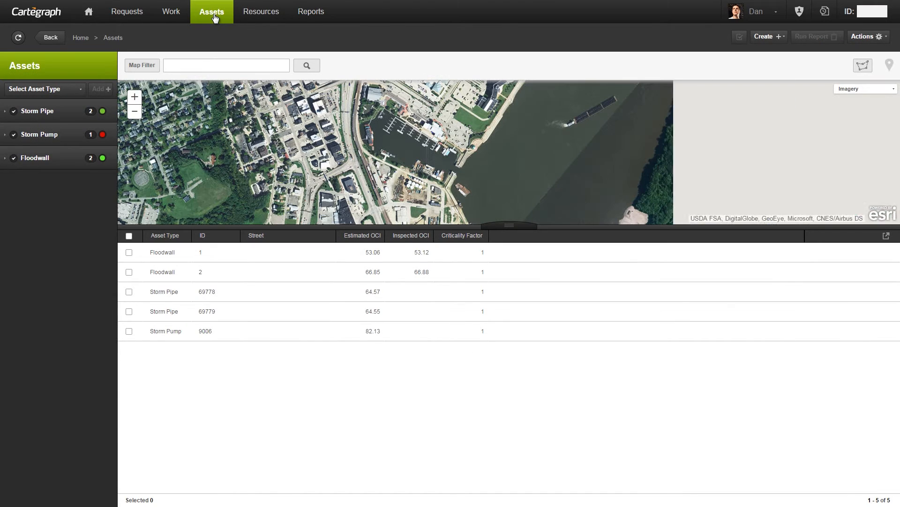
left_click(200, 253)
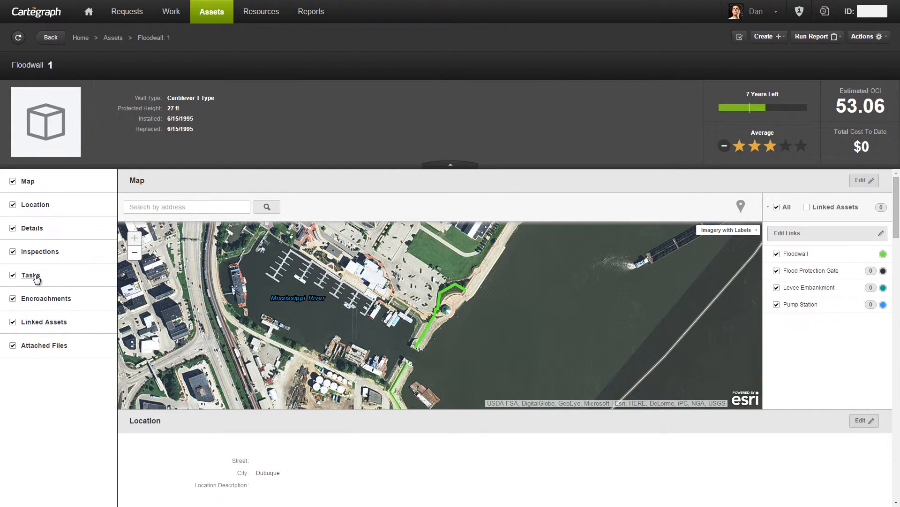
left_click(34, 277)
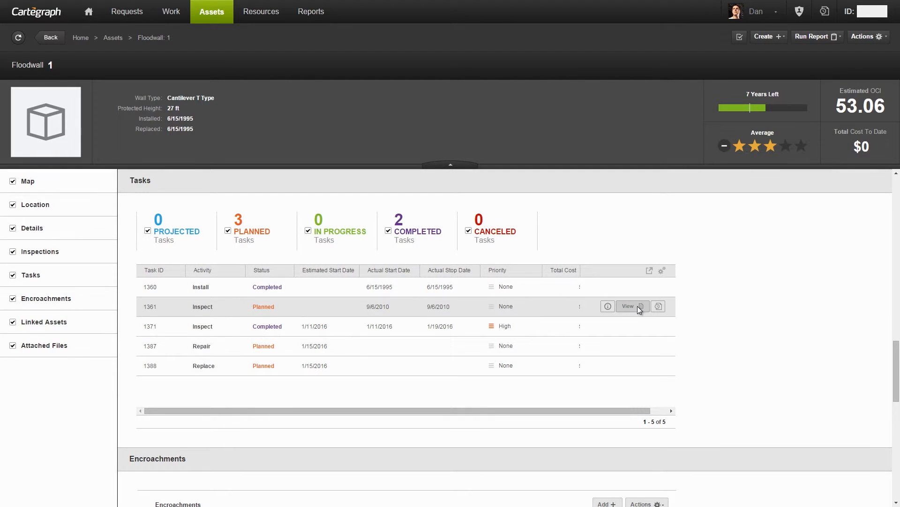
left_click(639, 309)
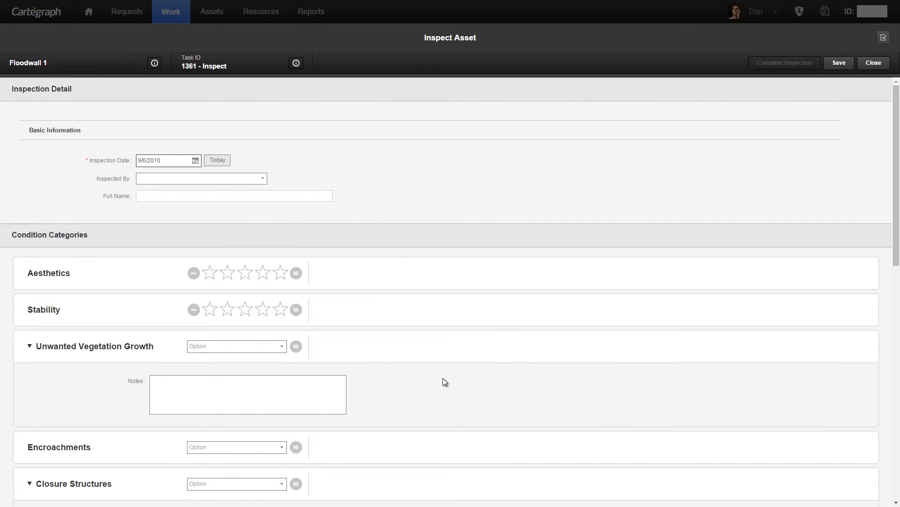
Step: Rate Aesthetics and Stability at 3.5 stars each and set Unwanted Vegetation Growth to Acceptable
left_click(262, 273)
left_click(262, 313)
scroll(352, 361, "down", 1)
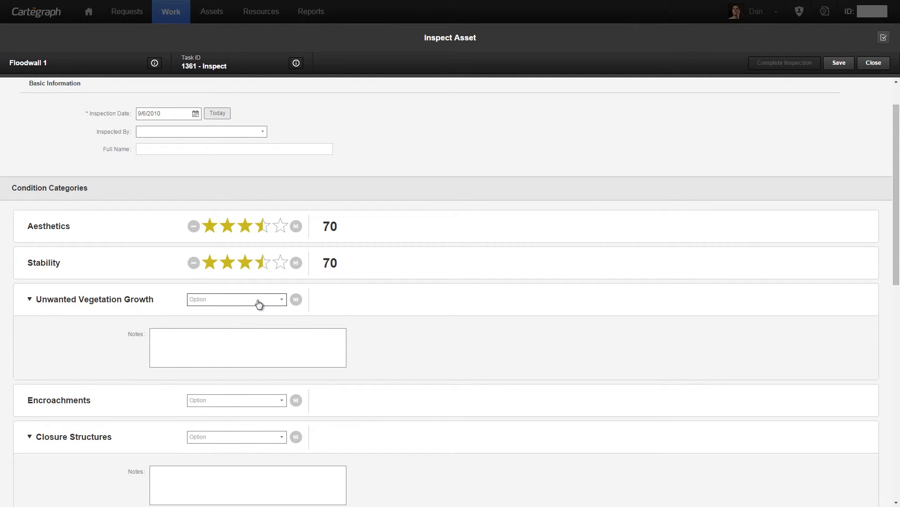
left_click(275, 302)
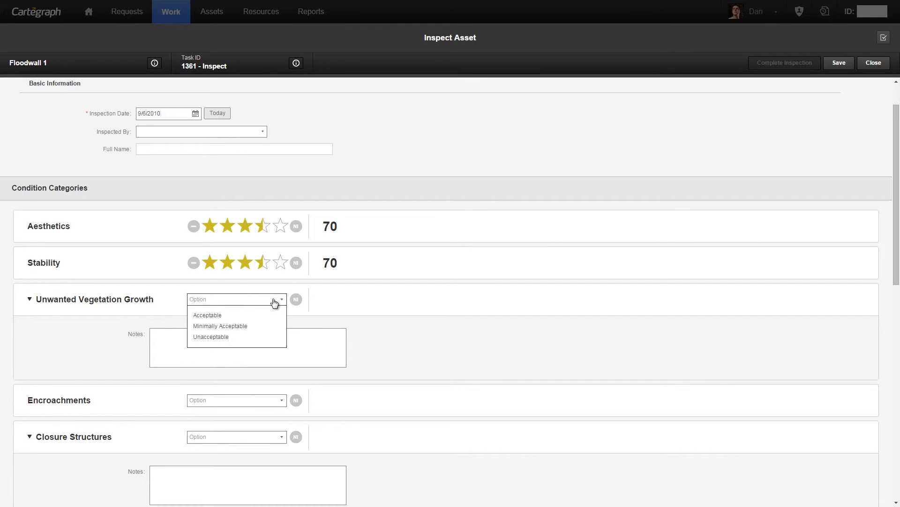
left_click(234, 316)
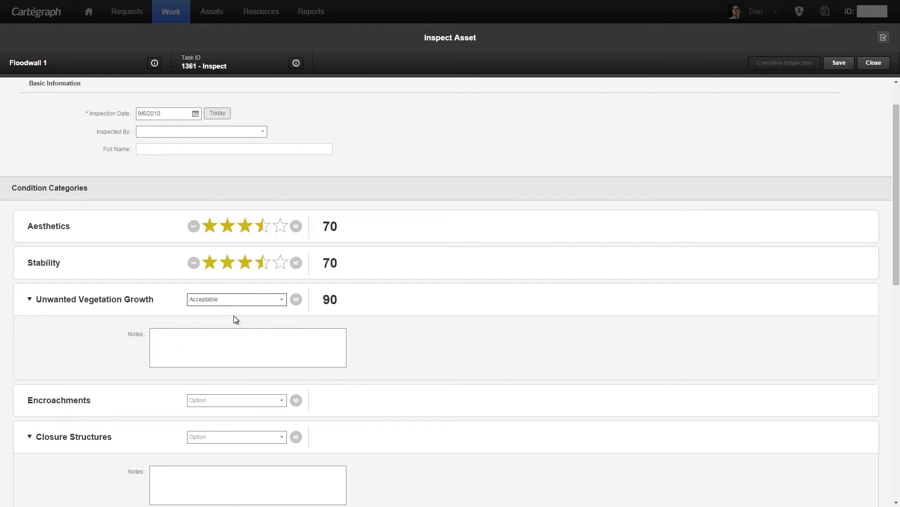
left_click(233, 348)
left_click(233, 348)
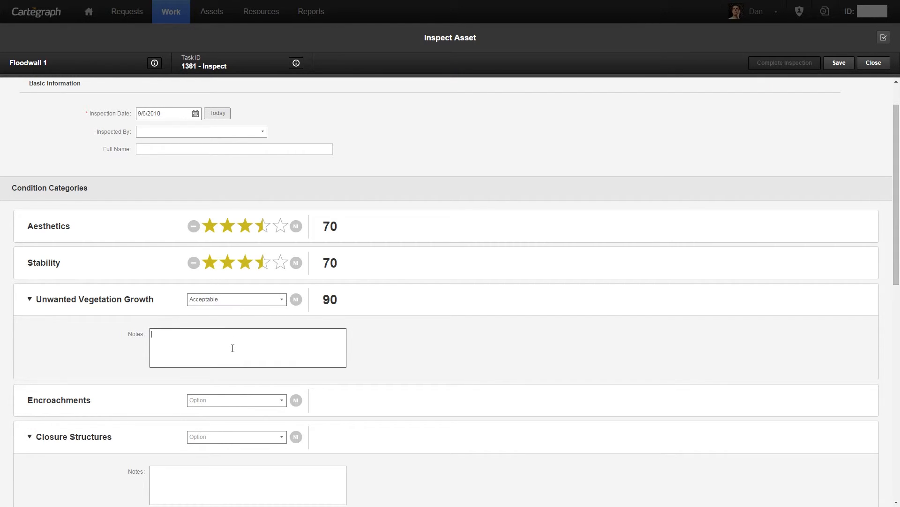
scroll(246, 348, "down", 1)
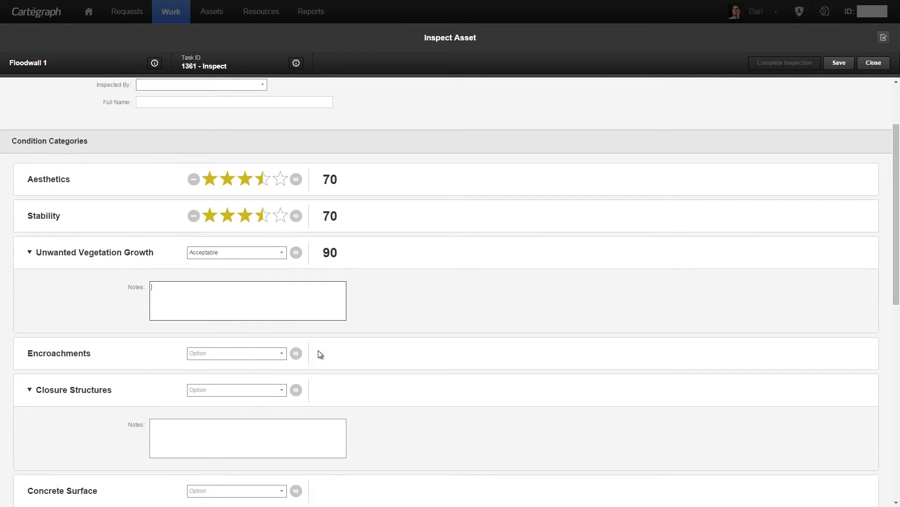
scroll(314, 354, "down", 1)
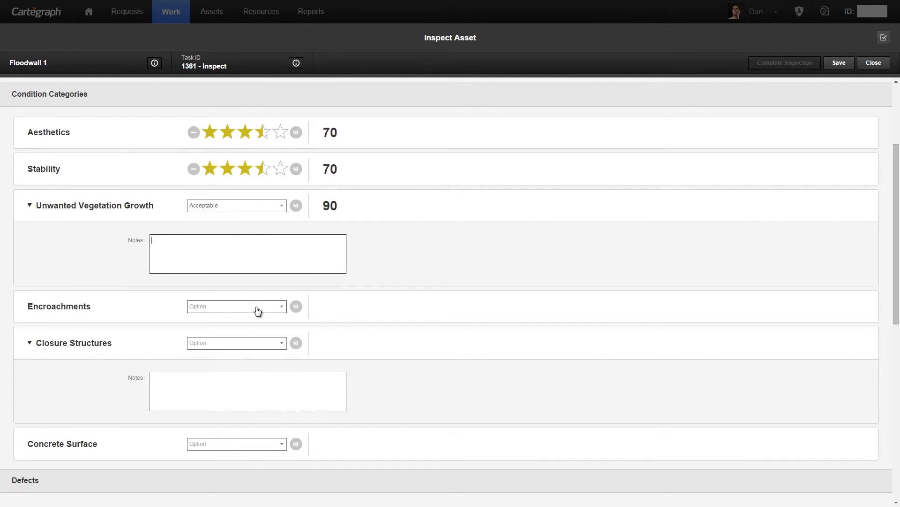
Step: Look at the rating options offered for Concrete Surface without choosing one, and close the Floodwall 1 inspection
scroll(270, 334, "down", 1)
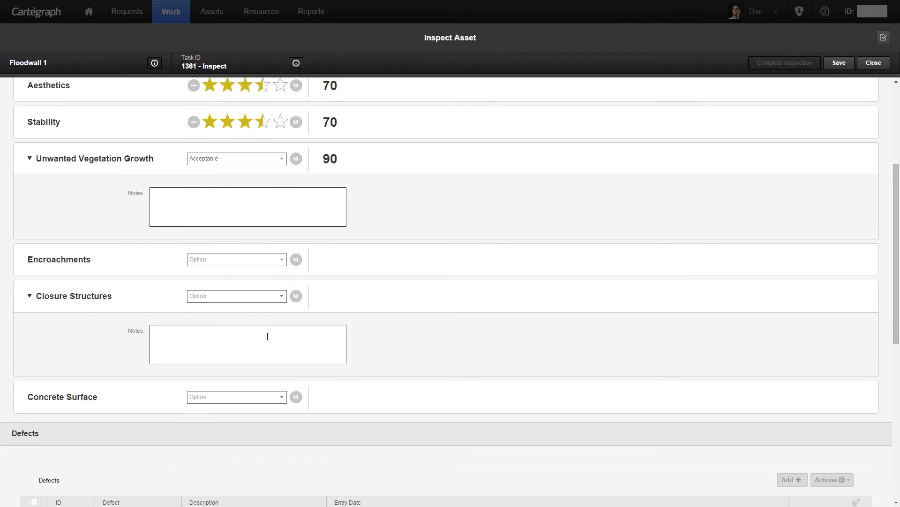
left_click(280, 399)
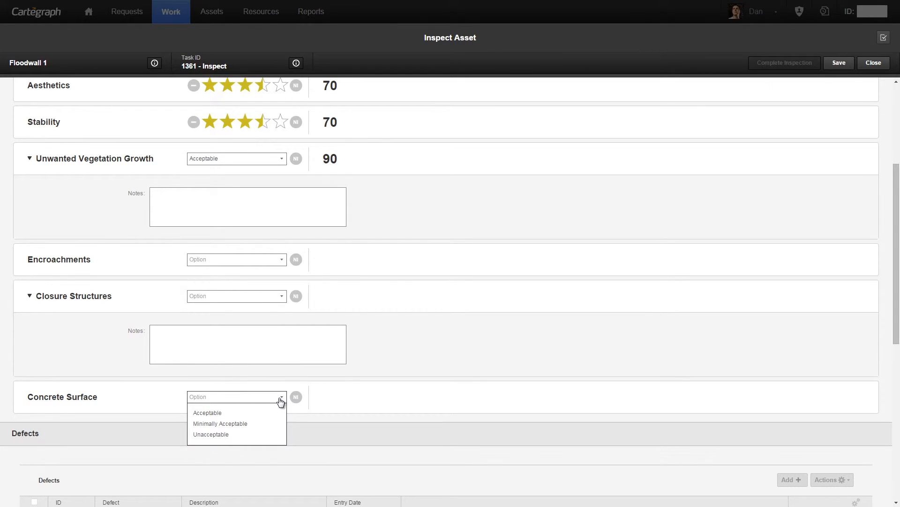
left_click(281, 398)
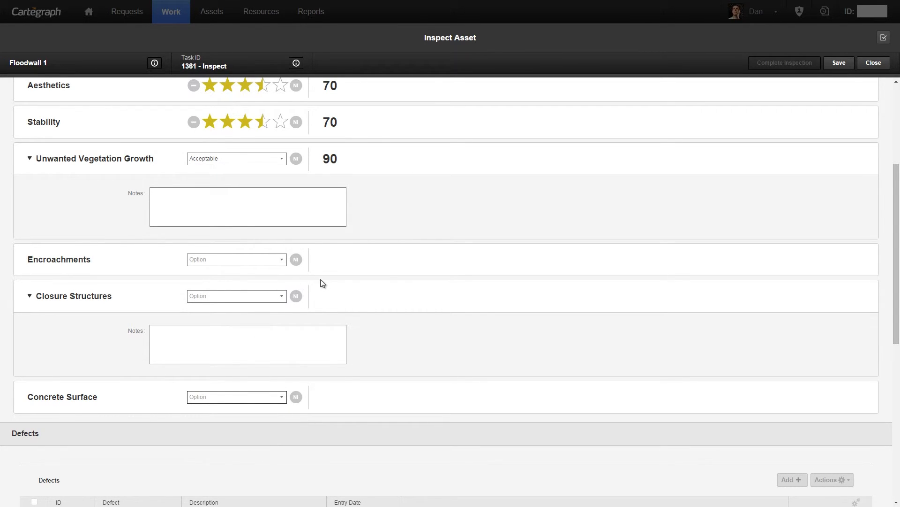
left_click(873, 63)
Step: Open the Storm Pipe 69779 asset and start the inspection for its Inspect task 1393
left_click(211, 21)
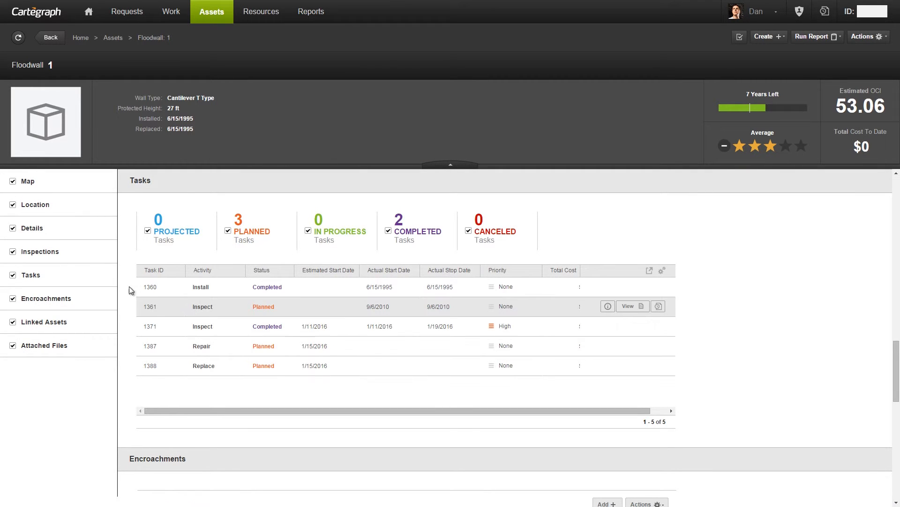
left_click(220, 18)
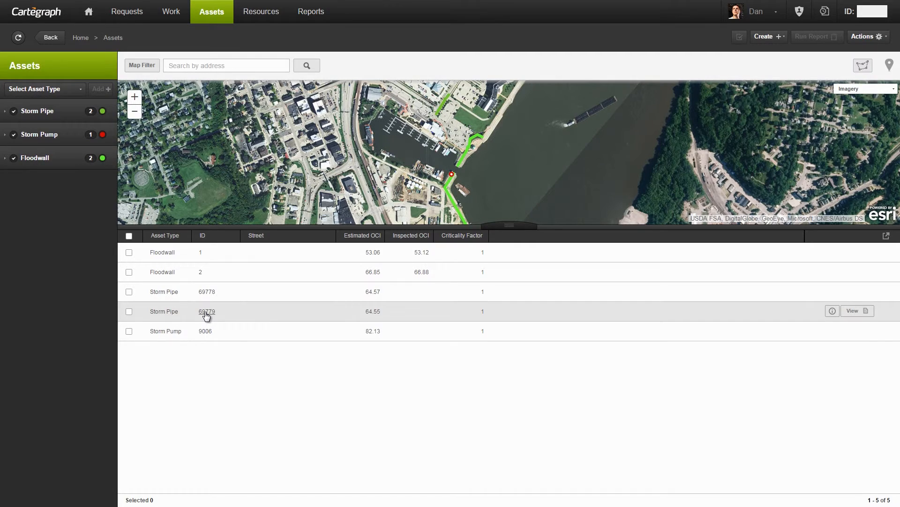
left_click(206, 312)
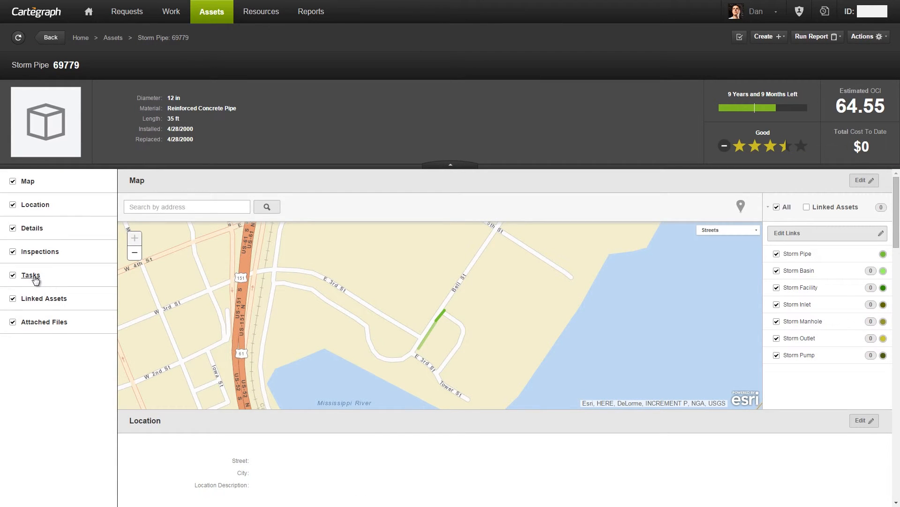
left_click(31, 275)
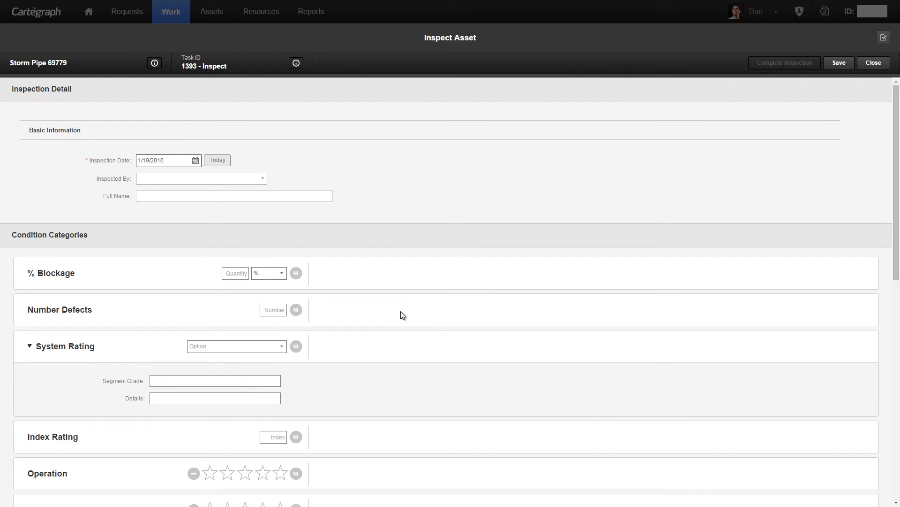
Step: Enter 15% for % Blockage and 5 for Number Defects in the storm pipe inspection
left_click(243, 274)
left_click(277, 312)
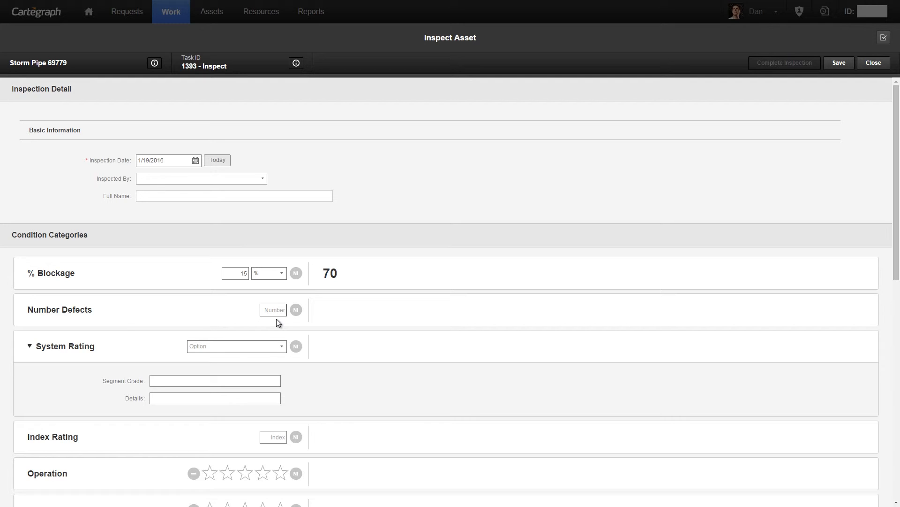
type("5")
Step: Set System Rating to "2- Minor to Moderate" with Segment Grade A and Details "Defects"
left_click(283, 348)
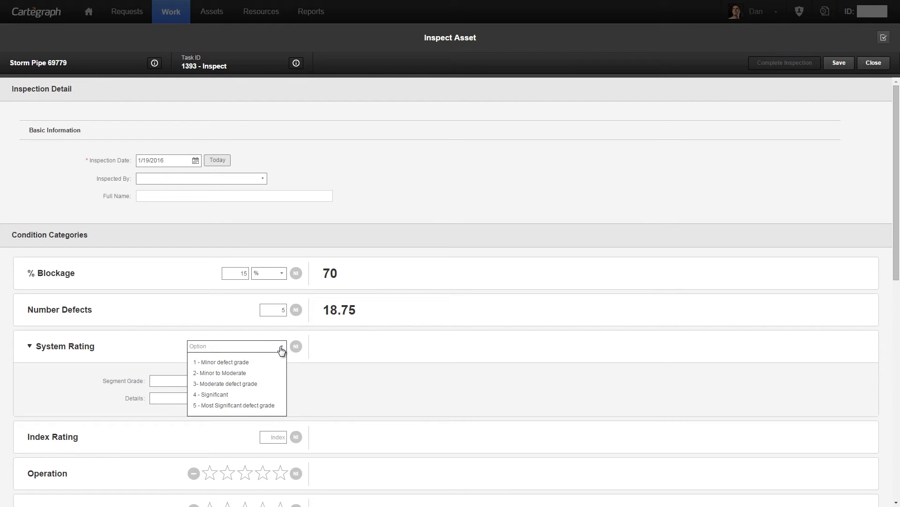
left_click(234, 374)
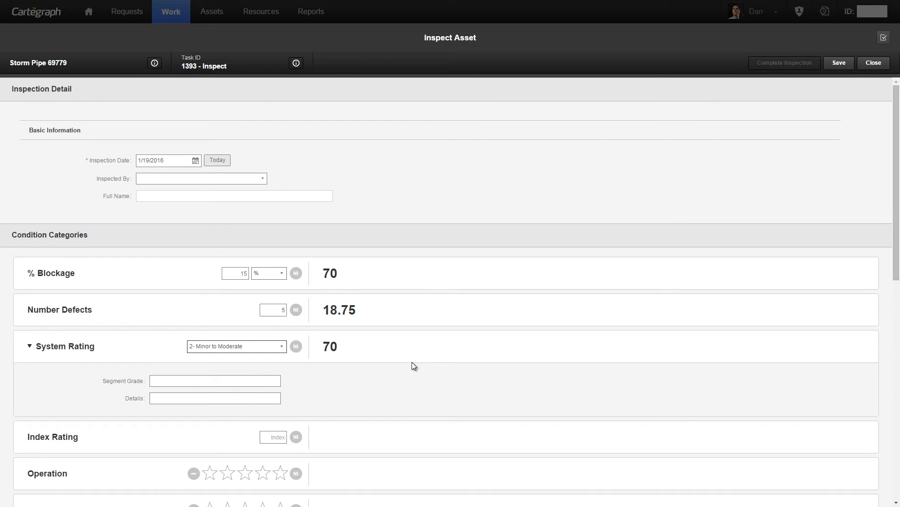
scroll(412, 366, "down", 1)
left_click(213, 334)
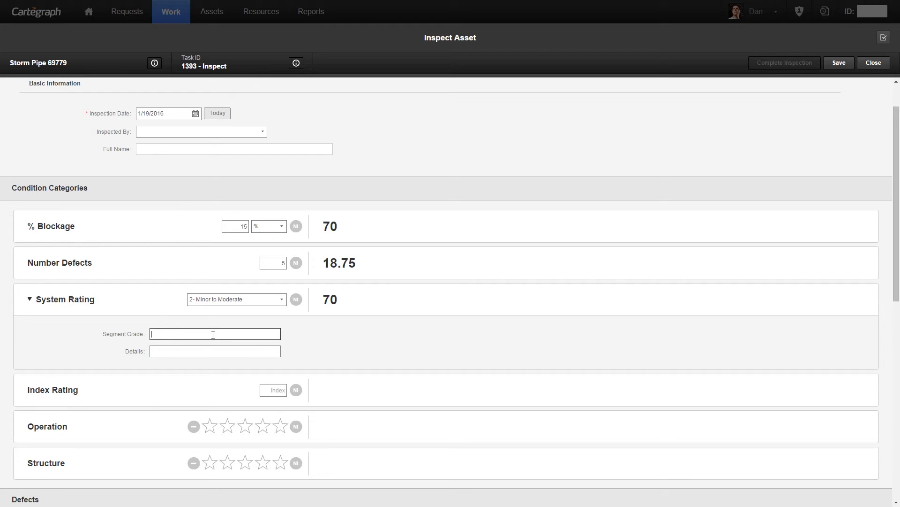
type("A")
left_click(203, 348)
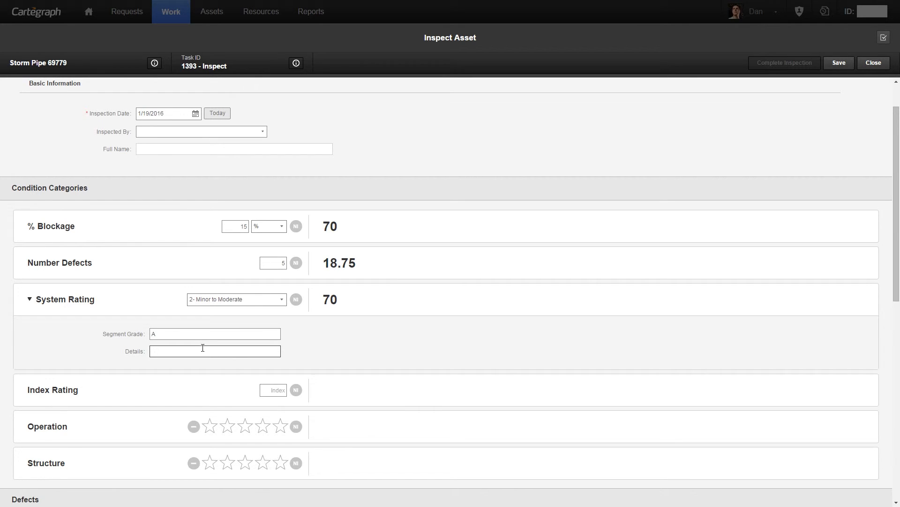
type("Defects")
Step: Set the Index Rating to 66 and rate Operation at 3 stars and Structure at 4 stars
scroll(403, 366, "down", 3)
left_click(279, 249)
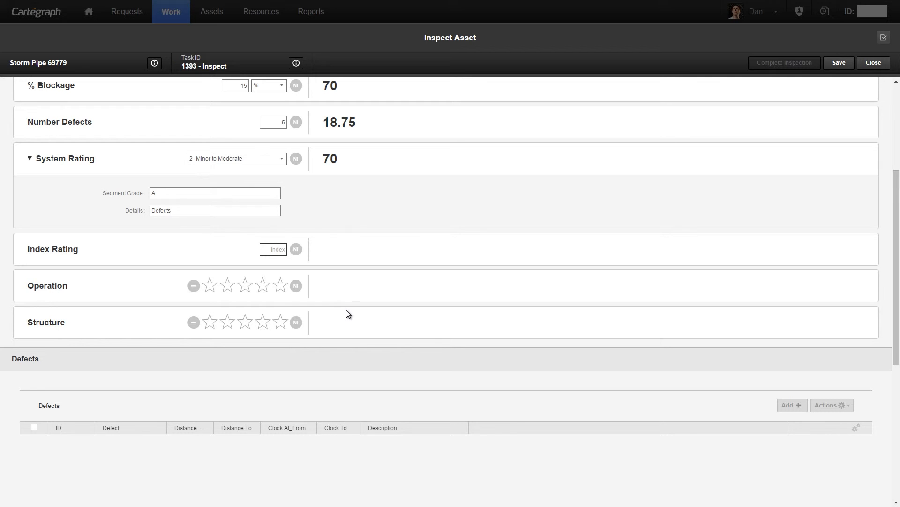
type("66")
left_click(245, 286)
left_click(263, 322)
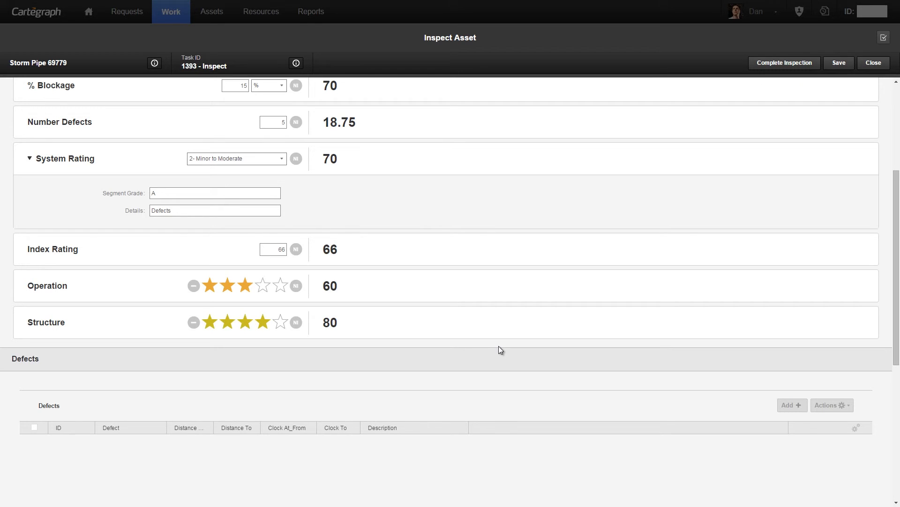
Step: Save the inspection and add a Cracked defect with distance from 12 ft to 15 ft and clock from 2 to 5
scroll(511, 343, "down", 1)
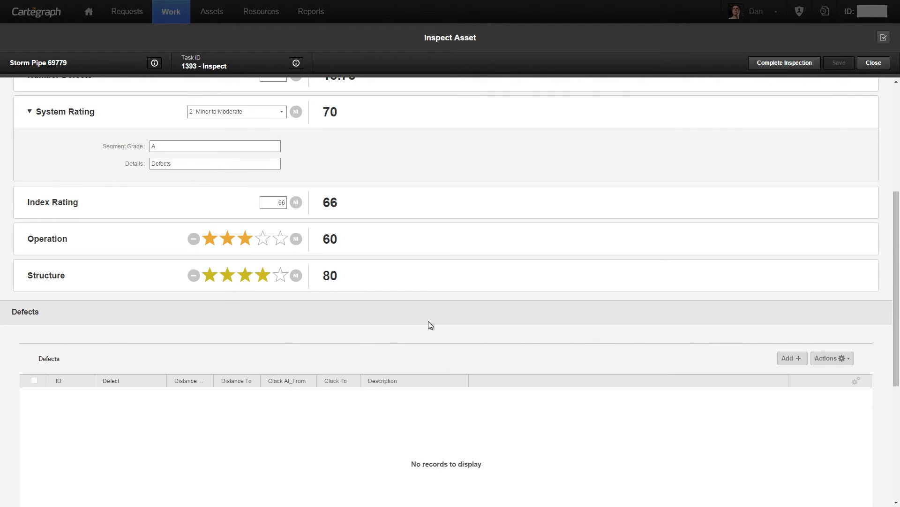
left_click(795, 364)
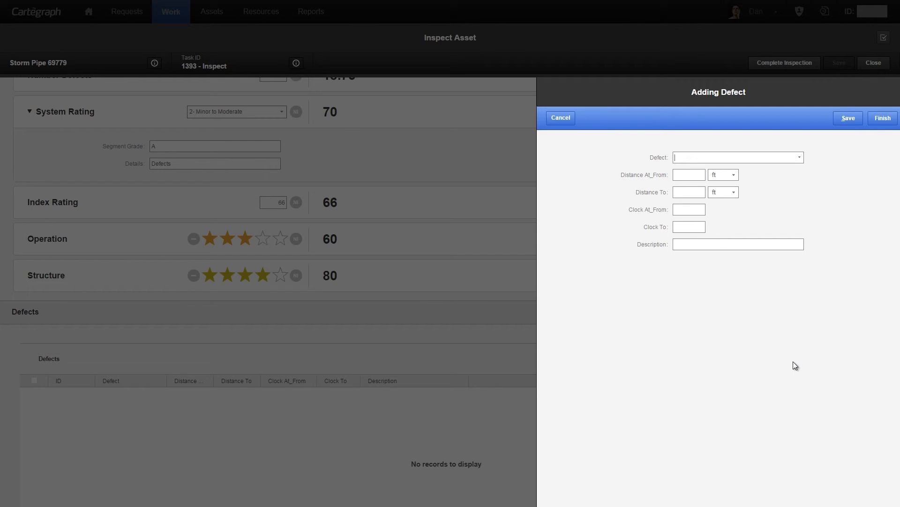
left_click(797, 158)
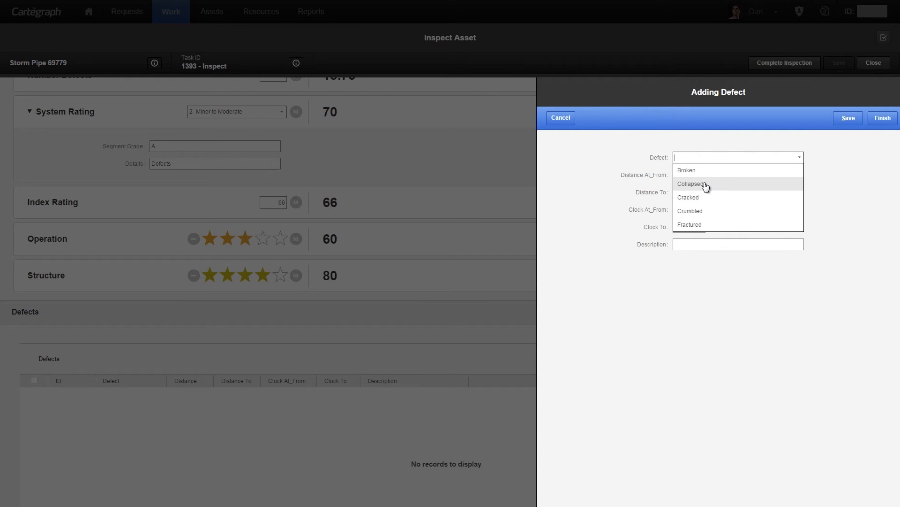
left_click(701, 198)
left_click(688, 176)
type("12")
left_click(686, 194)
type("15")
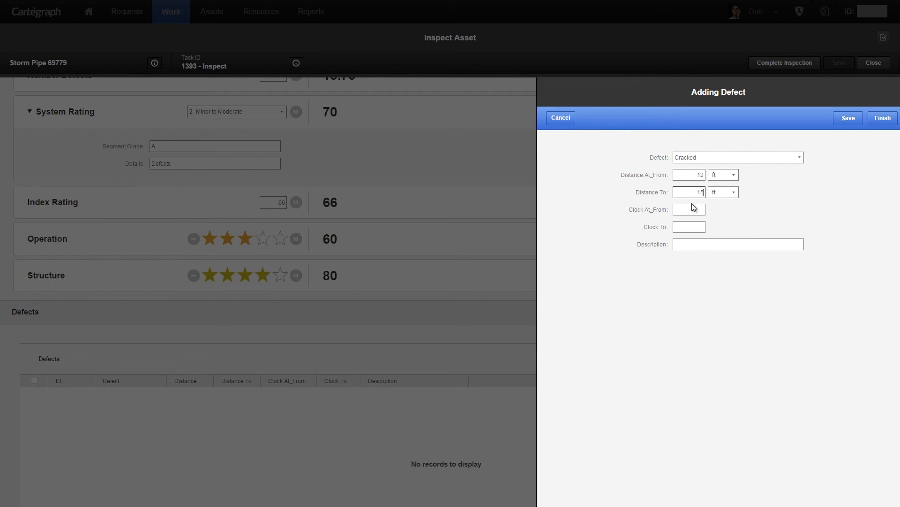
left_click(693, 210)
type("2")
left_click(695, 226)
left_click(883, 118)
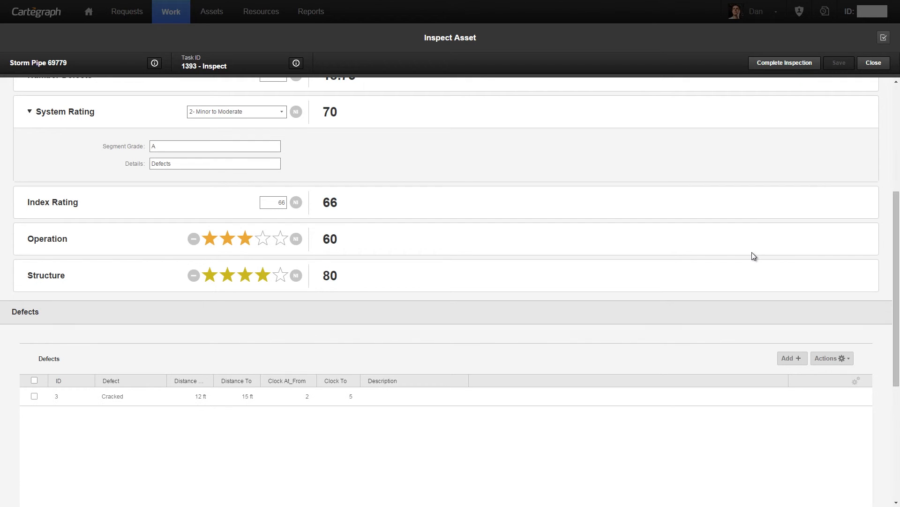
Step: Complete the Storm Pipe 69779 inspection and return to the pipe's asset record
left_click(787, 64)
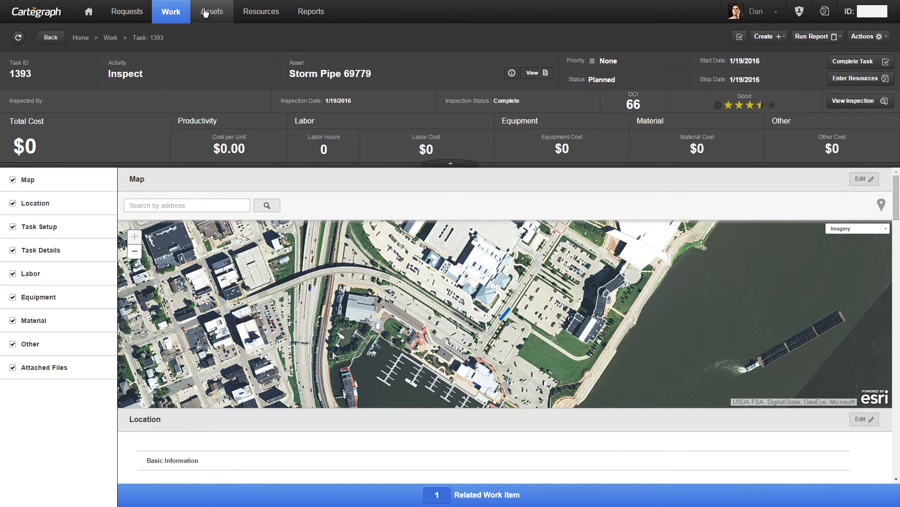
left_click(207, 21)
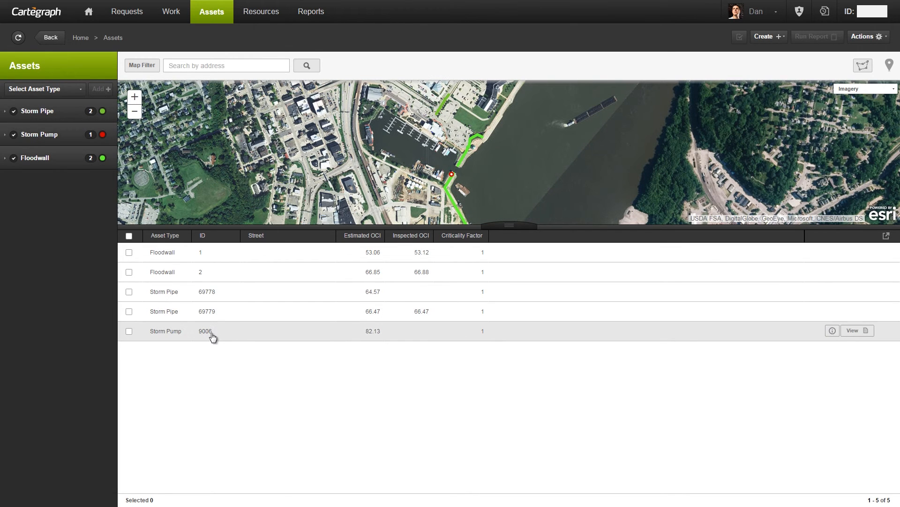
Step: Open the Storm Pump 9006 asset and start the inspection for its planned Inspect task 1394
left_click(210, 333)
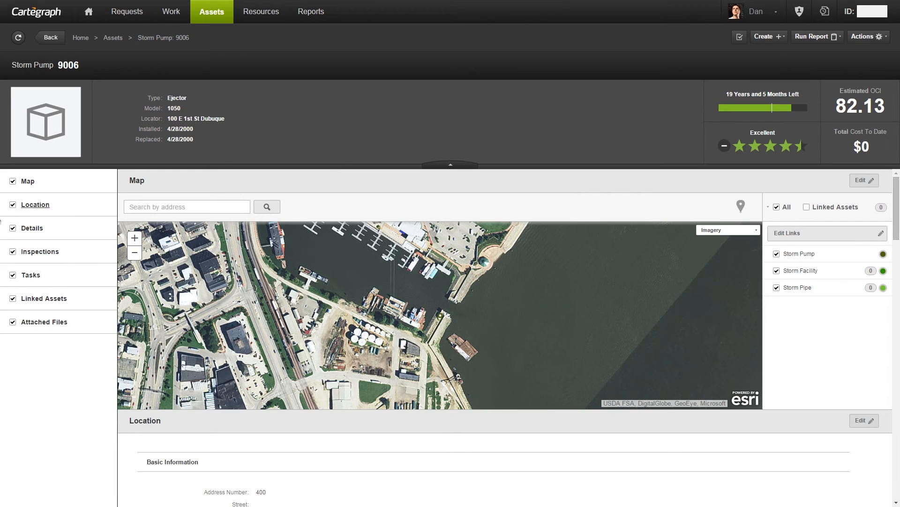
left_click(31, 276)
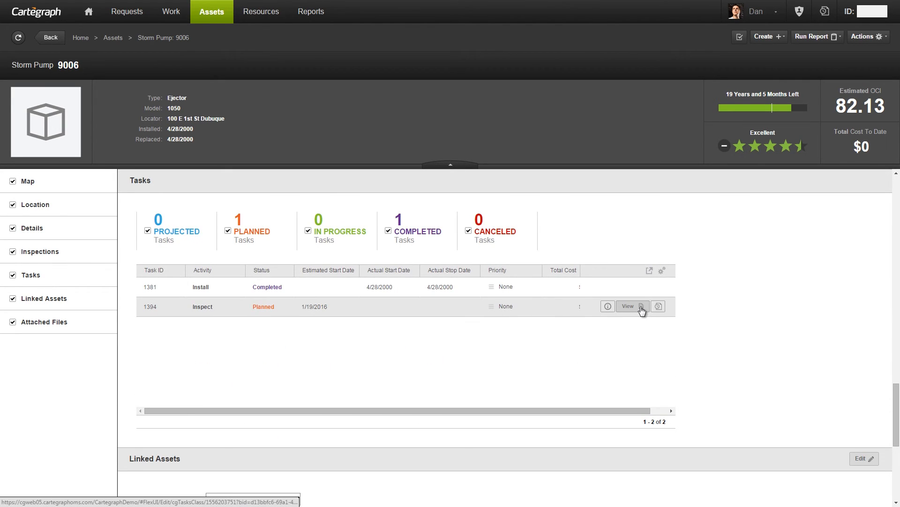
left_click(640, 307)
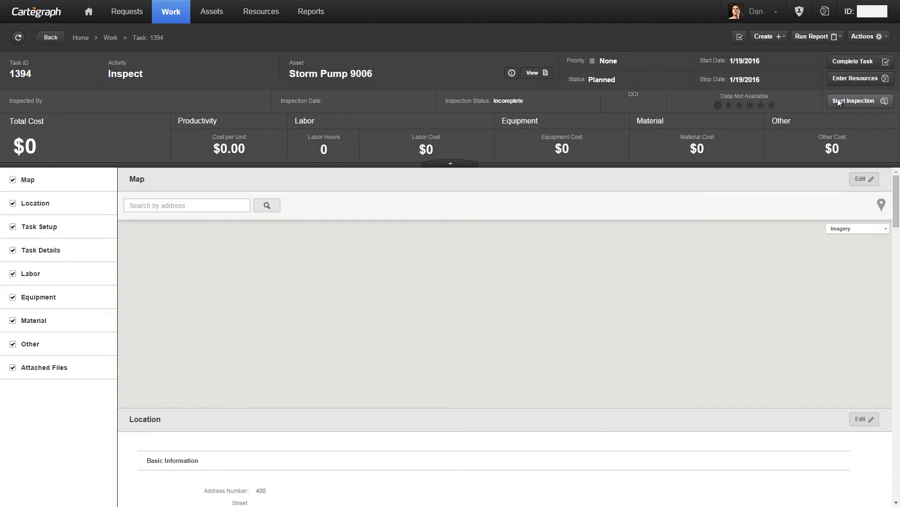
left_click(837, 101)
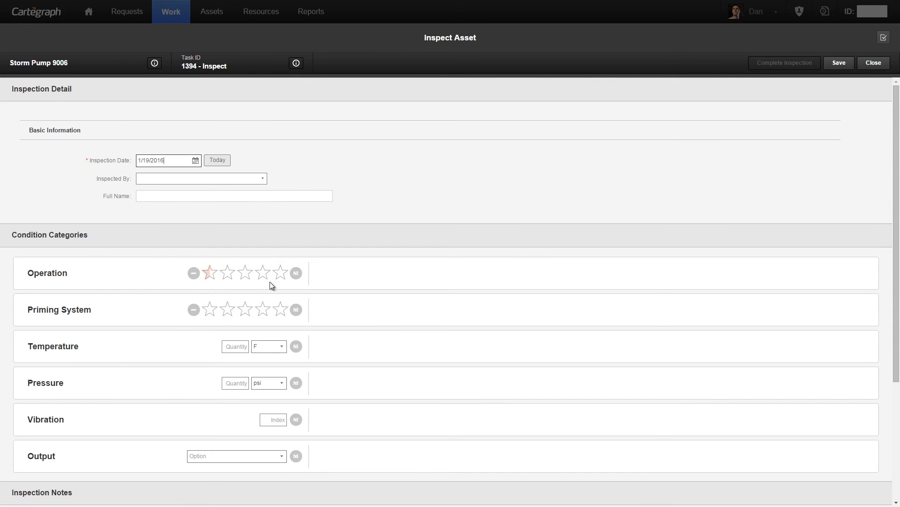
Step: Set the storm pump's Output condition to 800 gpm
scroll(245, 282, "down", 1)
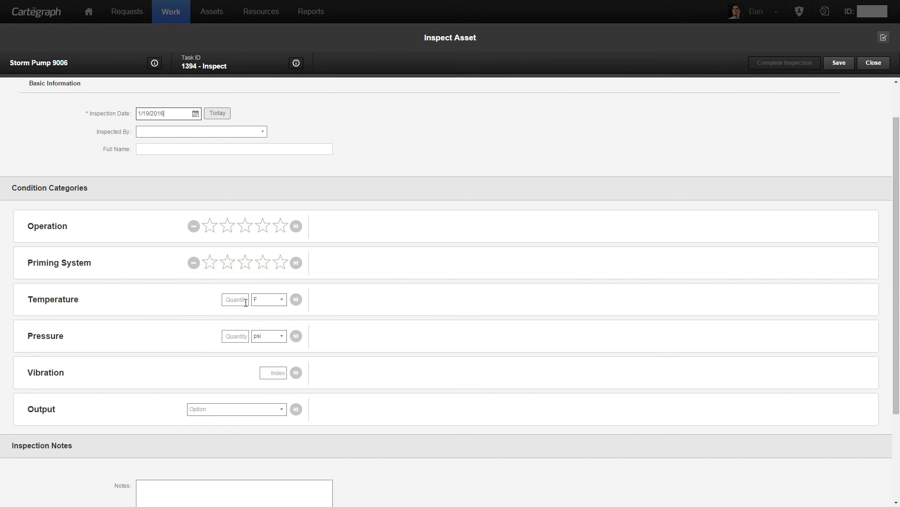
scroll(243, 309, "down", 1)
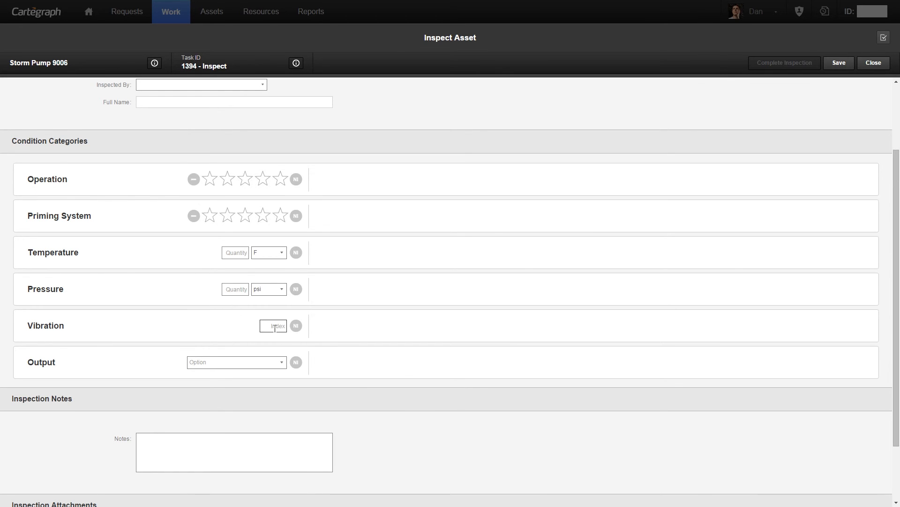
scroll(275, 328, "down", 1)
left_click(262, 316)
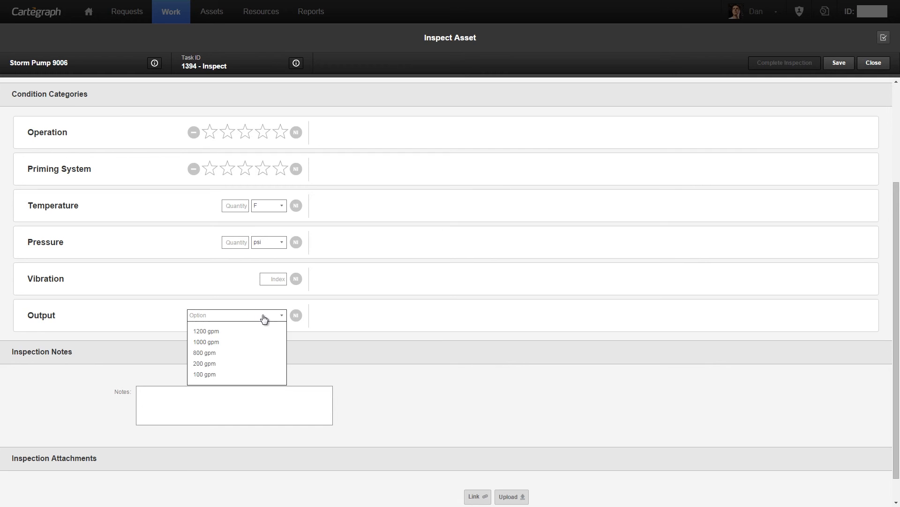
left_click(216, 353)
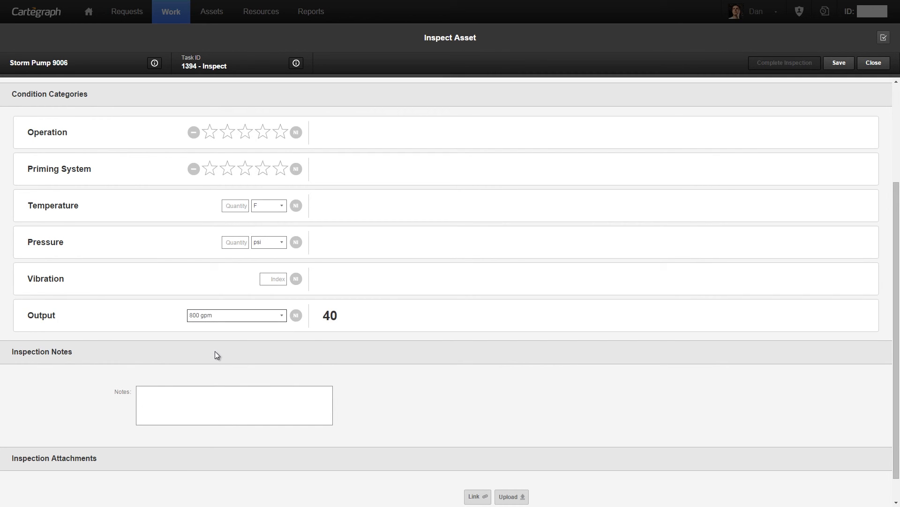
Step: Rate the storm pump's Operation at 2.5 stars and open the Temperature quantity for entry
scroll(302, 313, "up", 3)
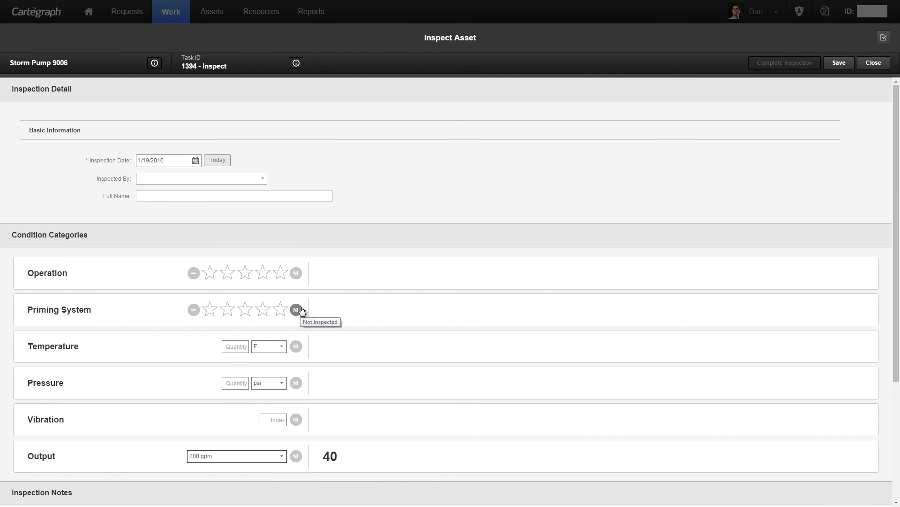
left_click(242, 273)
left_click(243, 346)
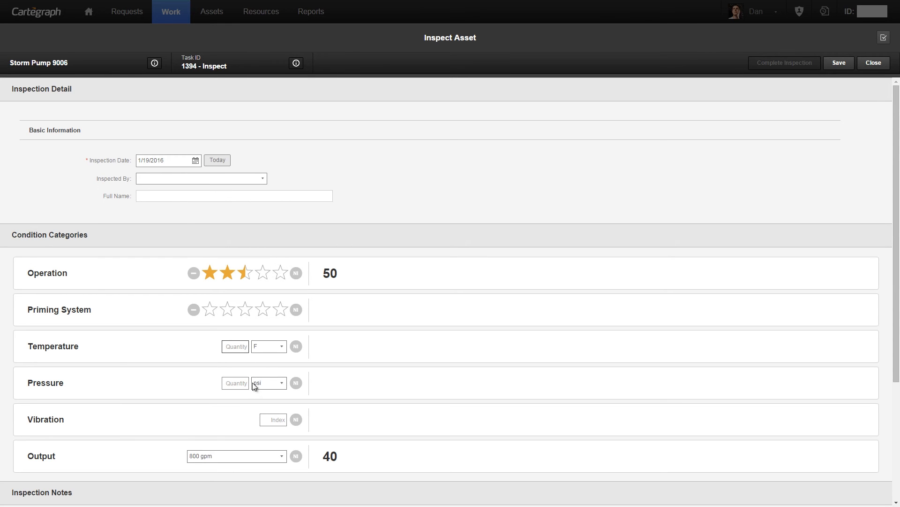
scroll(187, 290, "down", 1)
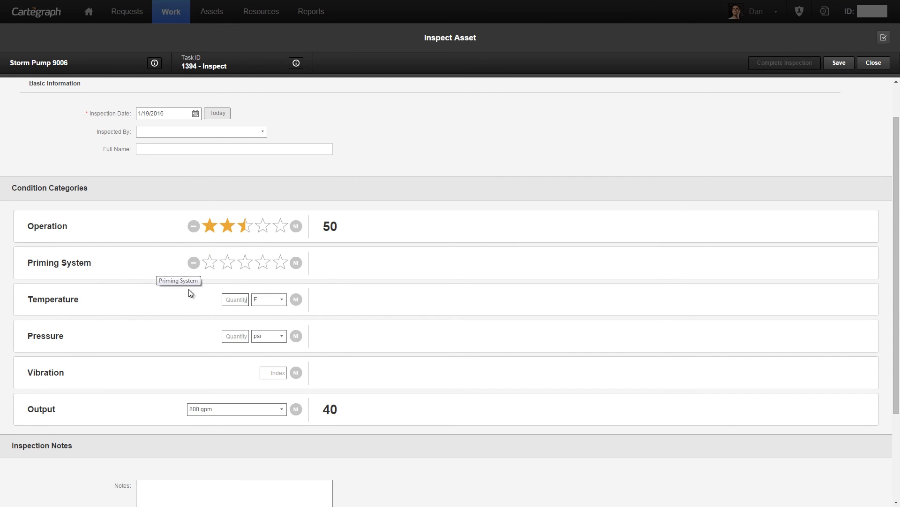